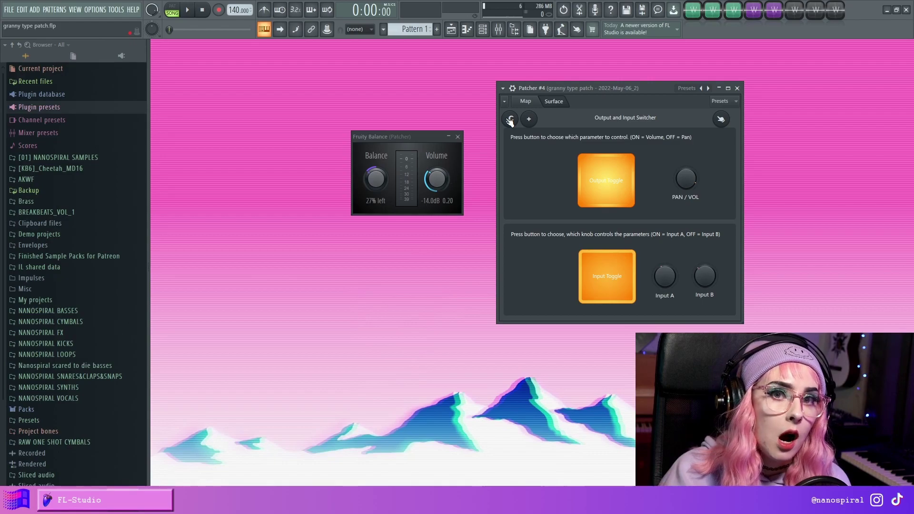
# - Open the Fruity Balance fed by Pan and Volume, rearrange the windows, and move the Fruity formula controller lower in the Patcher map
pyautogui.click(510, 119)
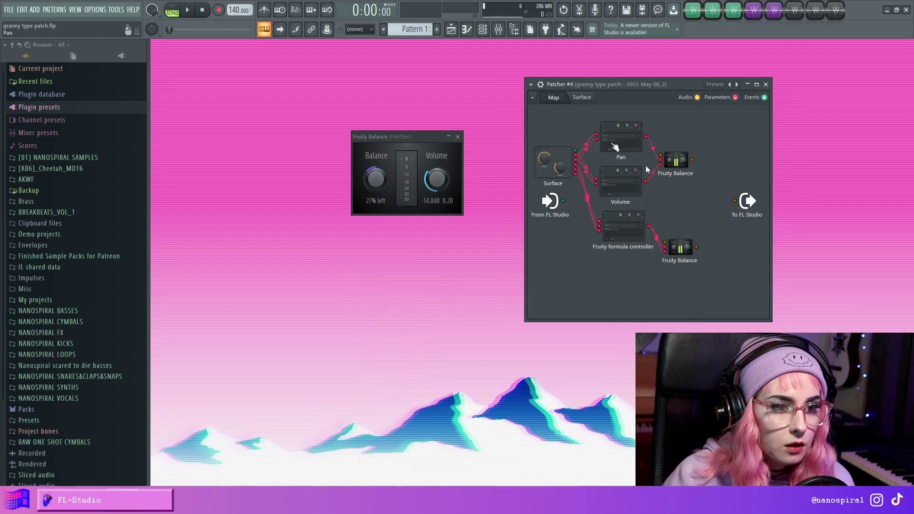
pyautogui.click(678, 163)
pyautogui.moveTo(422, 136); pyautogui.dragTo(422, 108)
pyautogui.moveTo(638, 85); pyautogui.dragTo(624, 91)
pyautogui.moveTo(608, 233); pyautogui.dragTo(613, 280)
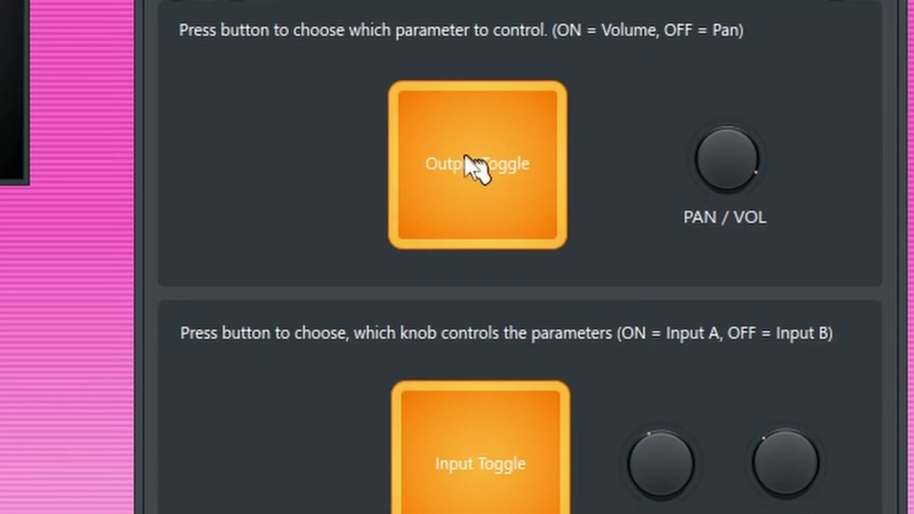
# - Pan the Fruity Balance to about 70% left with the PAN / VOL knob, and switch the Output Toggle on
pyautogui.rightClick(615, 182)
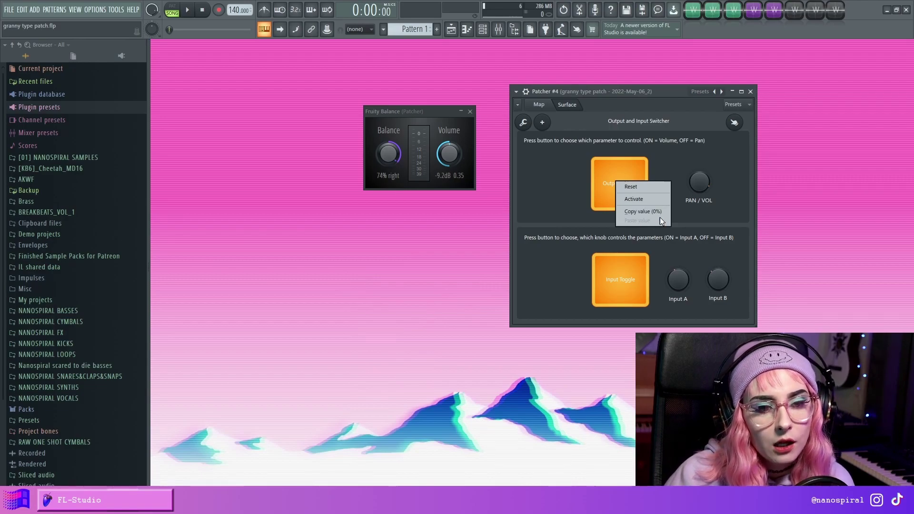
pyautogui.click(635, 212)
pyautogui.moveTo(705, 179); pyautogui.dragTo(752, 174)
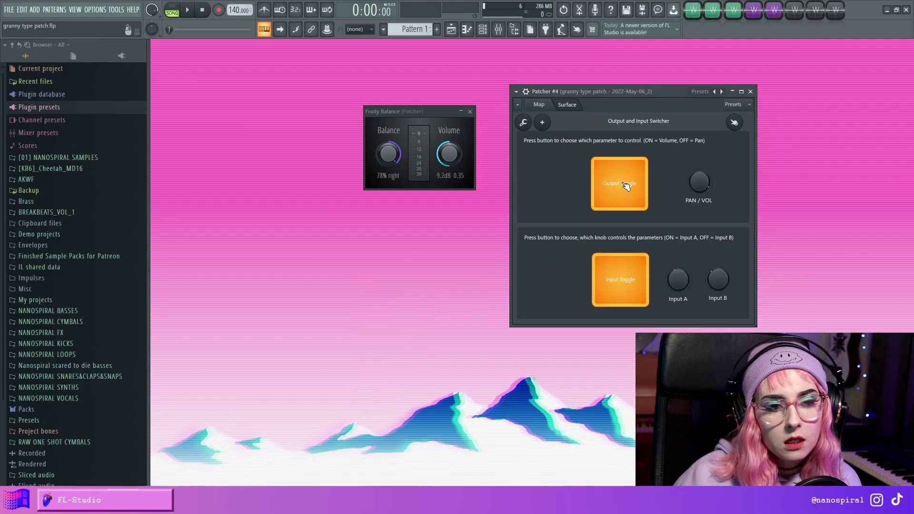
pyautogui.moveTo(699, 182); pyautogui.dragTo(700, 185)
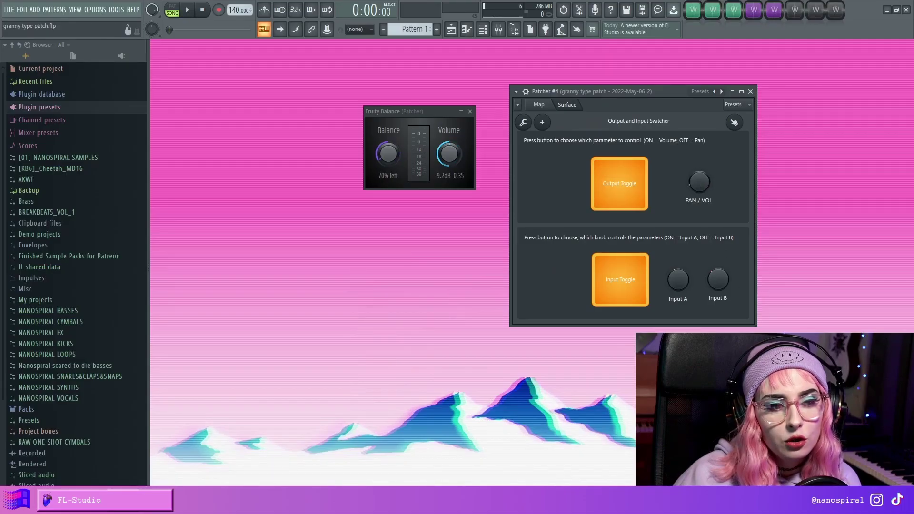
pyautogui.click(625, 191)
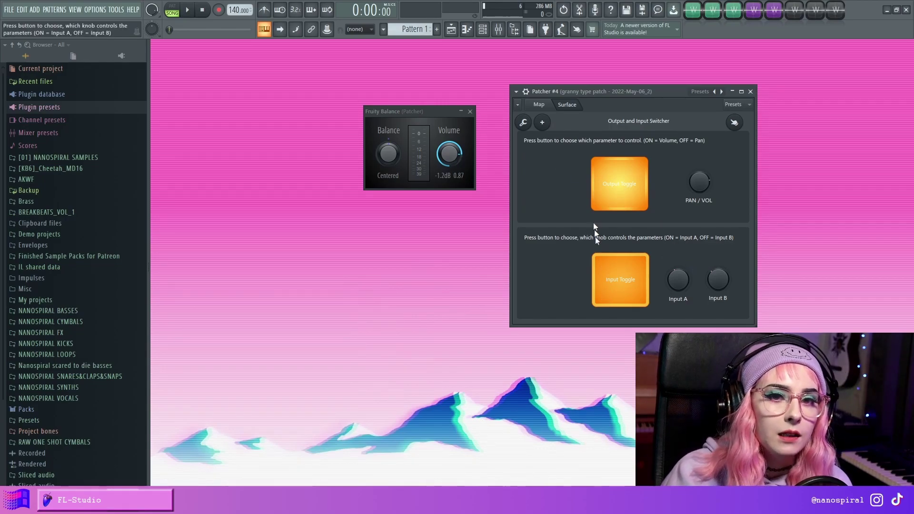
# - Open the Fruity formula controller that handles input switching and place its window beside the Patcher map
pyautogui.click(544, 106)
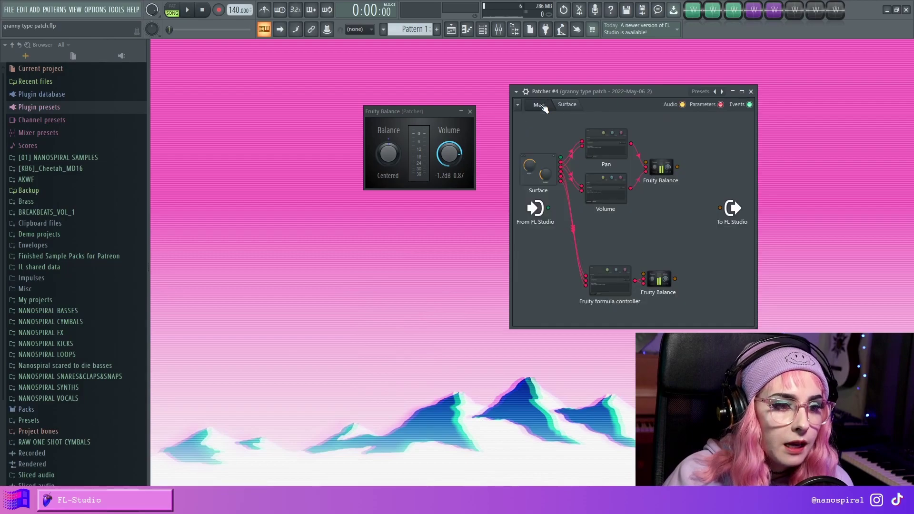
pyautogui.doubleClick(614, 289)
pyautogui.click(518, 169)
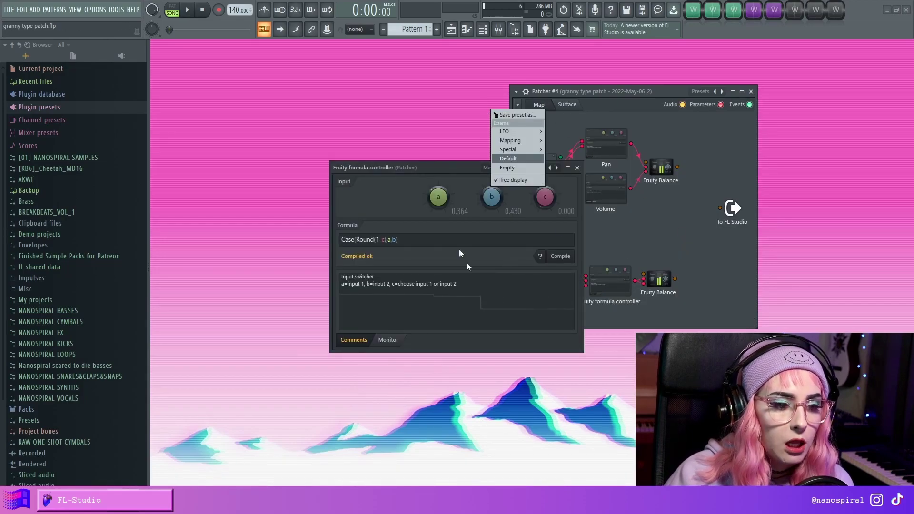
pyautogui.moveTo(433, 171); pyautogui.dragTo(407, 92)
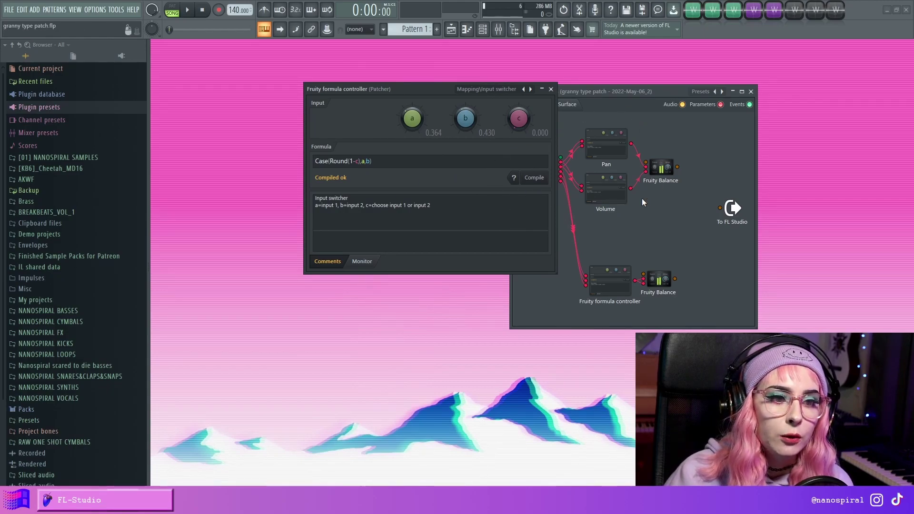
pyautogui.moveTo(627, 90); pyautogui.dragTo(713, 53)
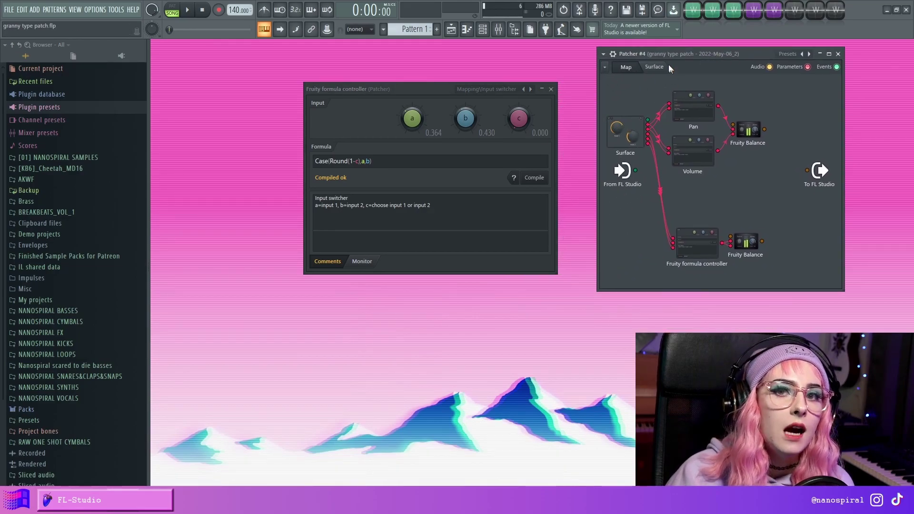
# - Open the Fruity Balance fed by the Fruity formula controller and show it next to the control surface
pyautogui.click(654, 66)
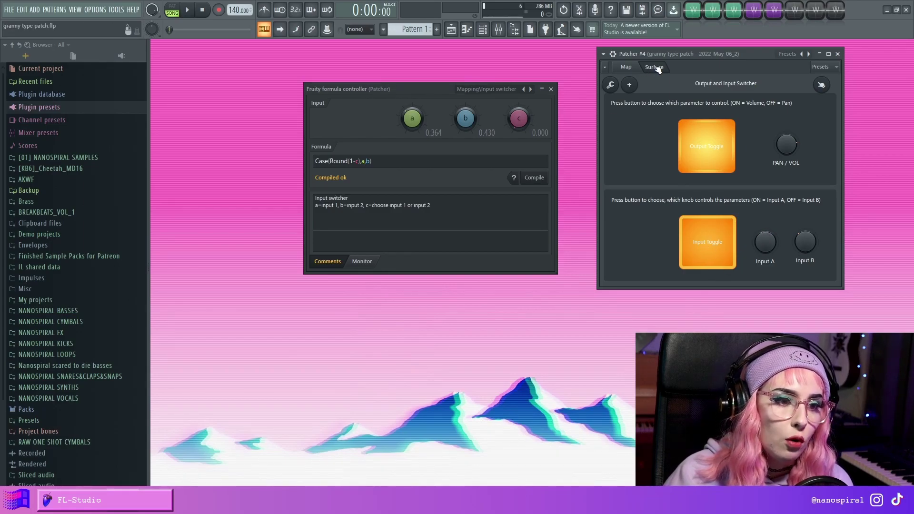
pyautogui.click(626, 67)
pyautogui.doubleClick(750, 245)
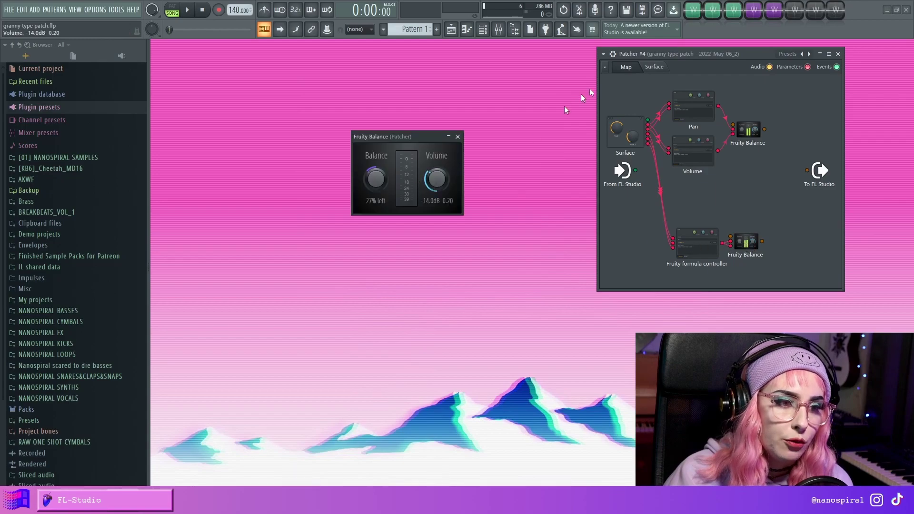
pyautogui.click(654, 67)
# - Compare Input A and Input B by switching the Input Toggle on and off, leaving it off, and adjust the Input B knob
pyautogui.click(714, 257)
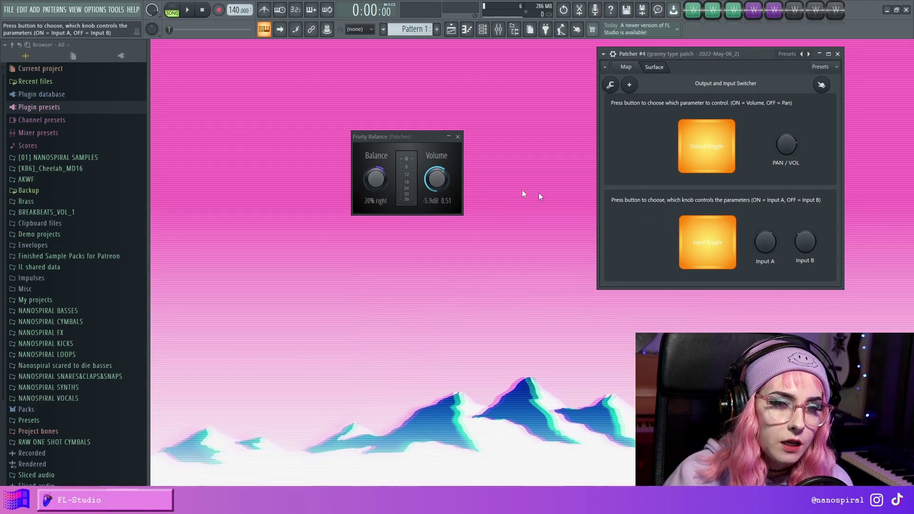
pyautogui.click(707, 256)
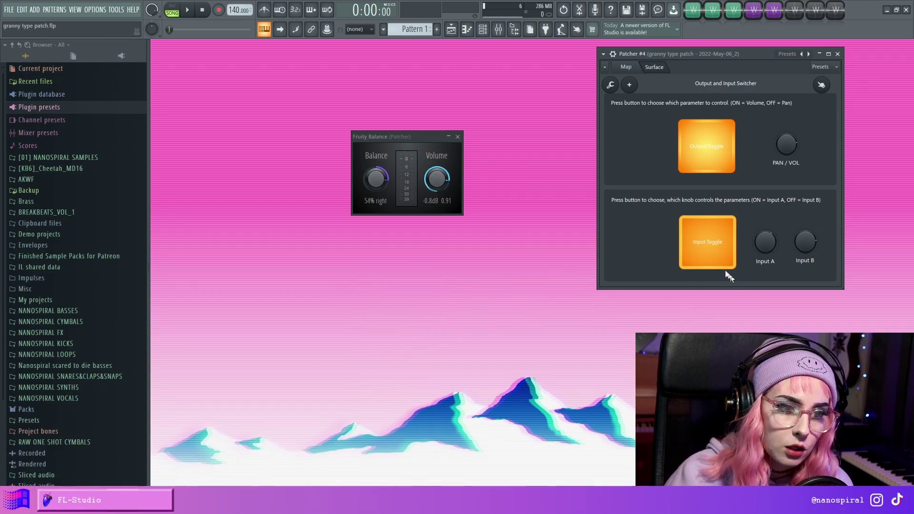
pyautogui.click(708, 241)
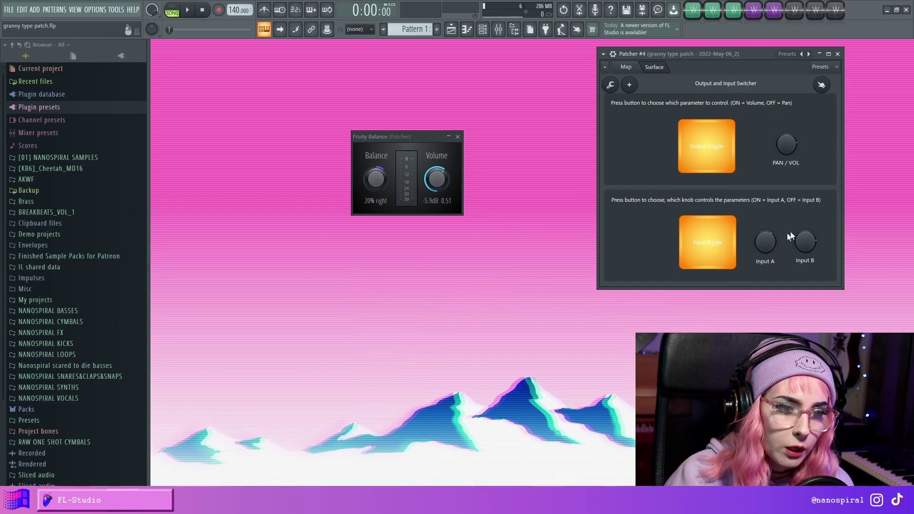
pyautogui.click(706, 254)
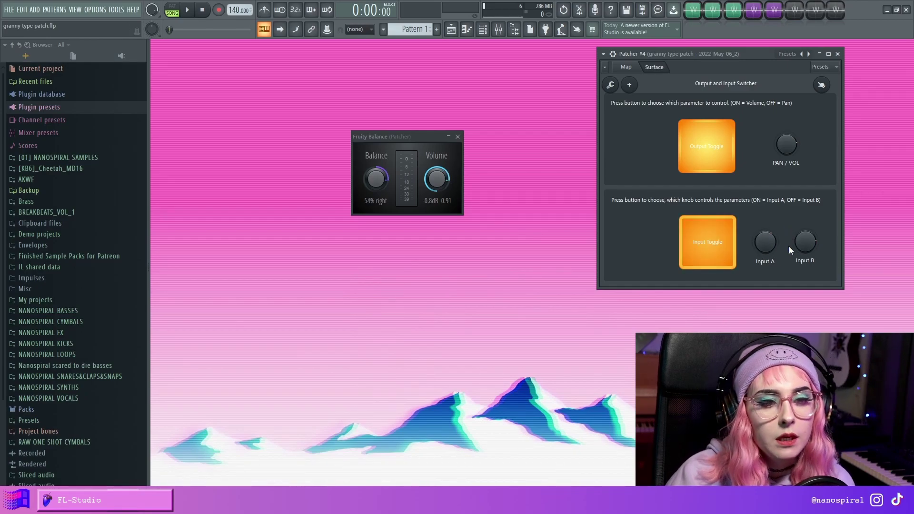
pyautogui.moveTo(805, 243)
pyautogui.mouseDown()
pyautogui.moveTo(805, 281)
pyautogui.moveTo(804, 241)
pyautogui.mouseUp()
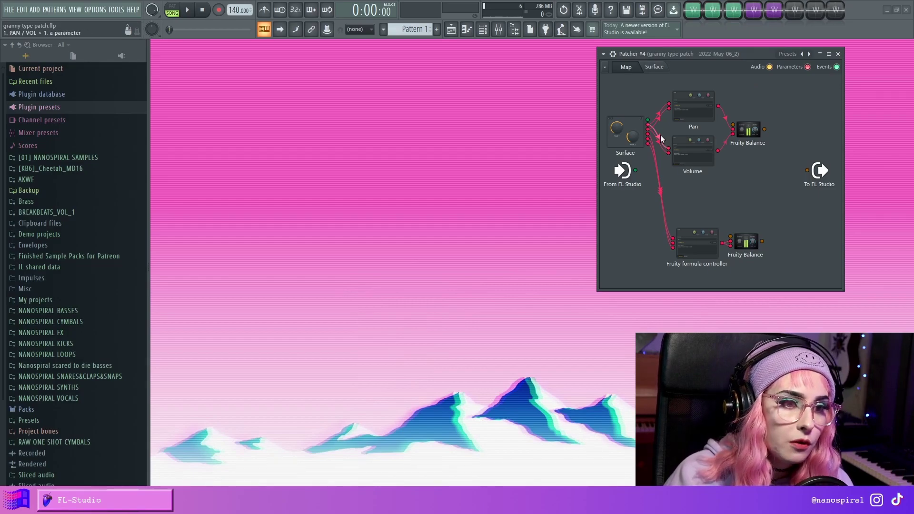
# - Open the Pan formula controller and examine how input b is used in Case(b,0.5,a) and wired in the map
pyautogui.doubleClick(696, 112)
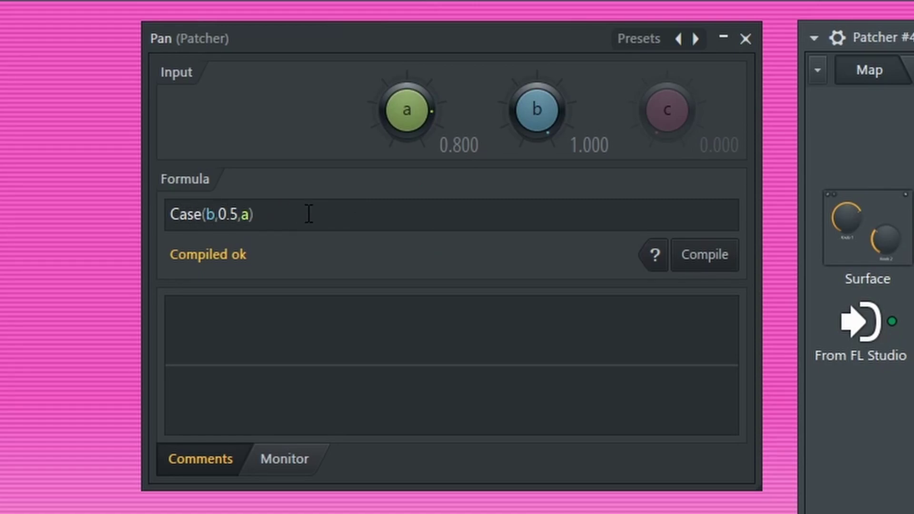
pyautogui.click(208, 214)
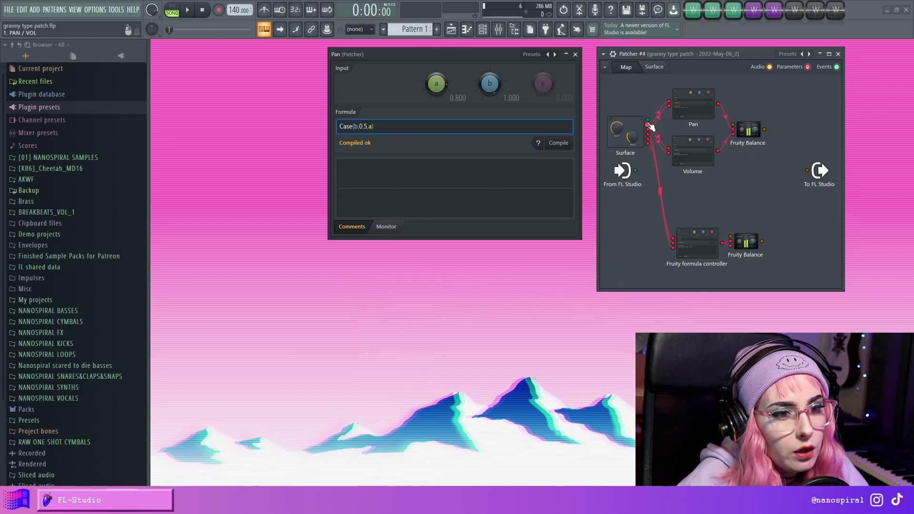
pyautogui.click(673, 113)
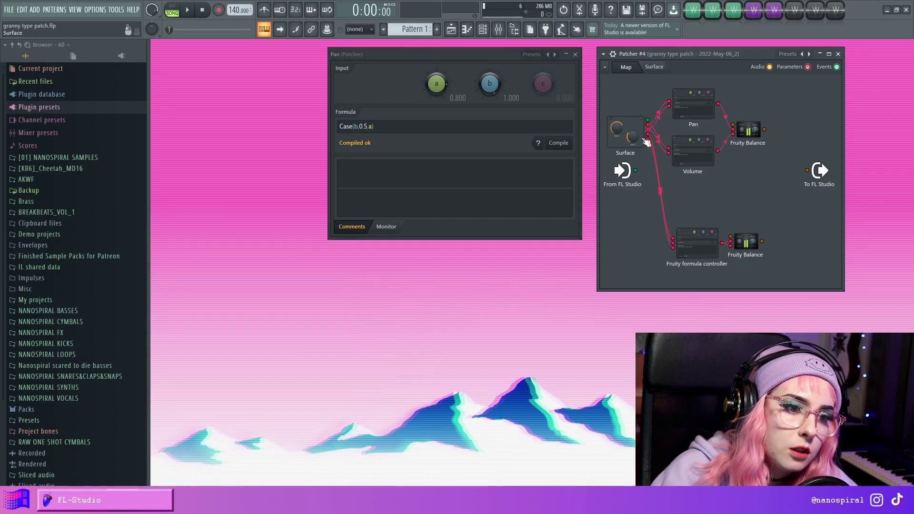
# - Switch the Output Toggle off and back on to check how it drives input b of the Pan formula
pyautogui.click(654, 66)
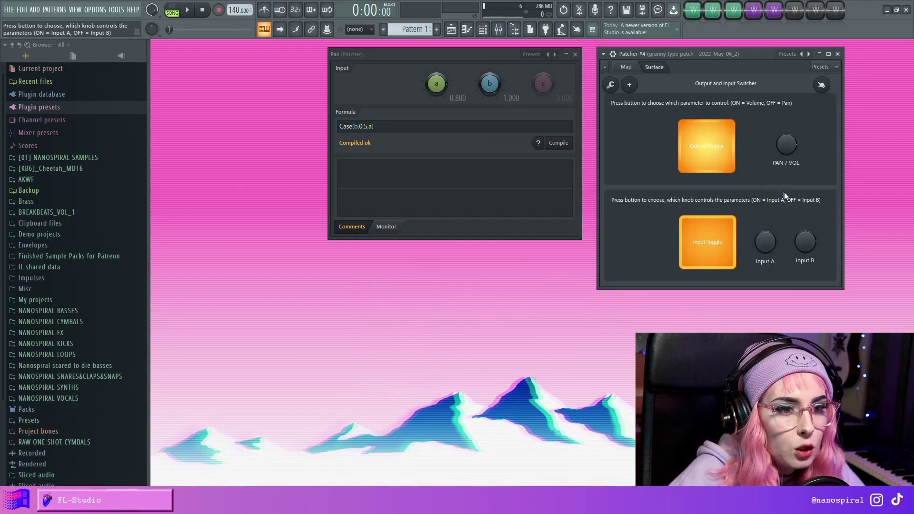
pyautogui.click(702, 145)
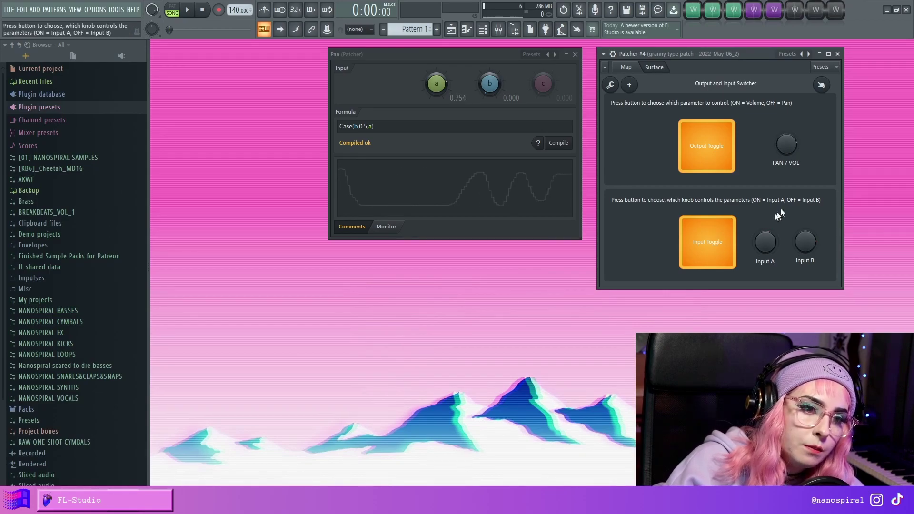
pyautogui.click(723, 150)
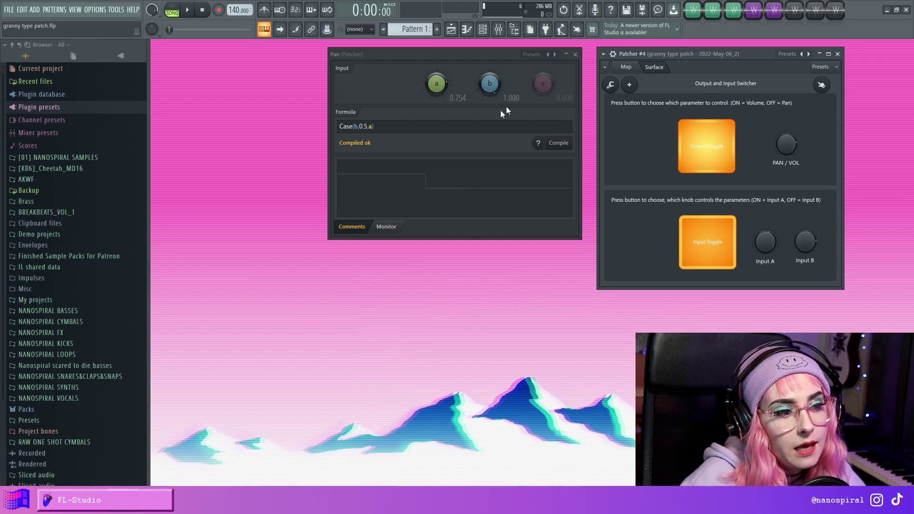
pyautogui.doubleClick(356, 126)
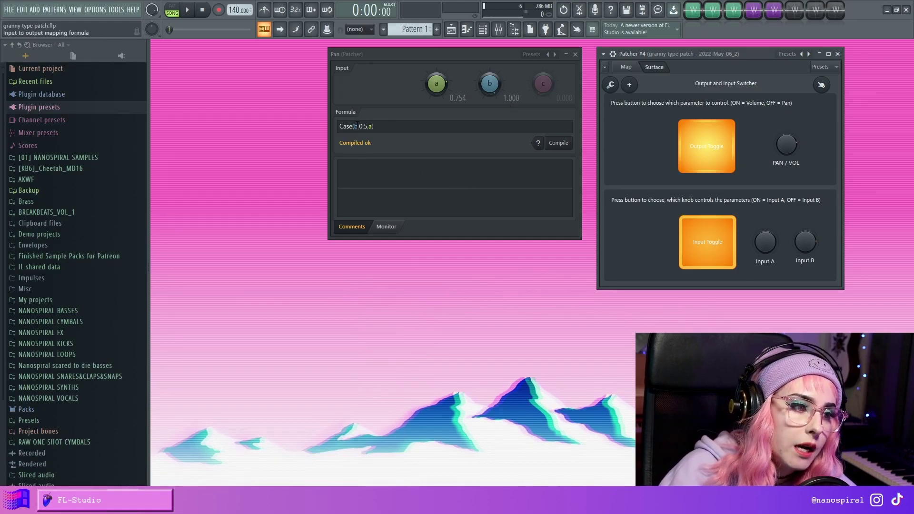
pyautogui.click(360, 126)
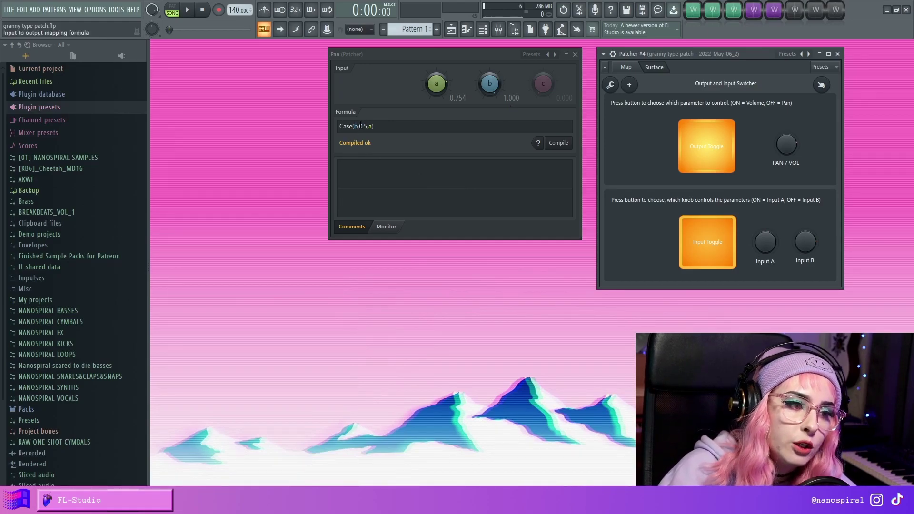
# - Check the Fruity Balance fed by Pan and Volume, and open the Volume formula controller beside the map
pyautogui.click(627, 68)
pyautogui.doubleClick(757, 131)
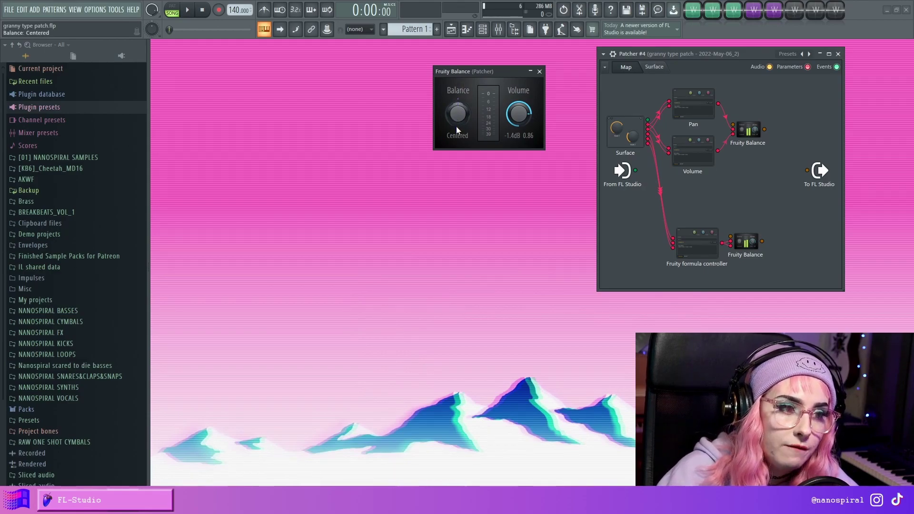
pyautogui.click(692, 152)
pyautogui.moveTo(492, 170); pyautogui.dragTo(496, 70)
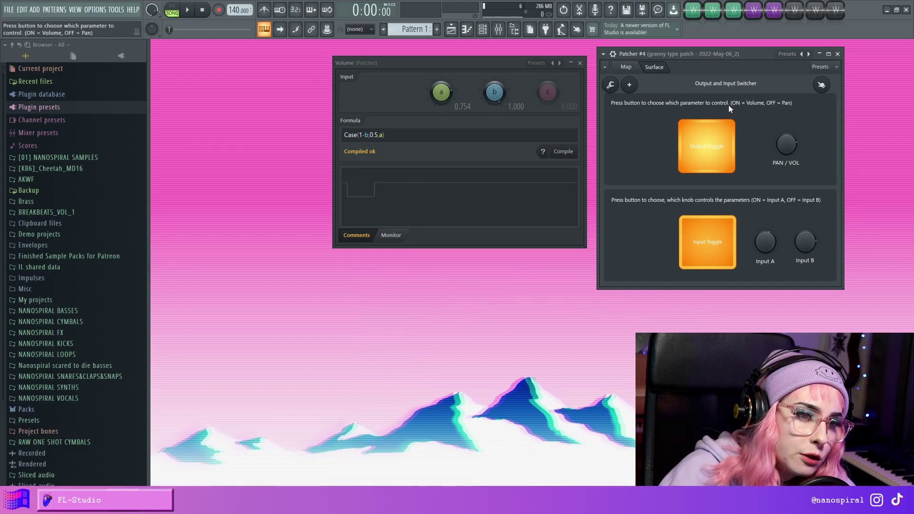
# - Return to the control surface and switch the Output Toggle off so the knob controls panning
pyautogui.click(626, 66)
pyautogui.click(654, 67)
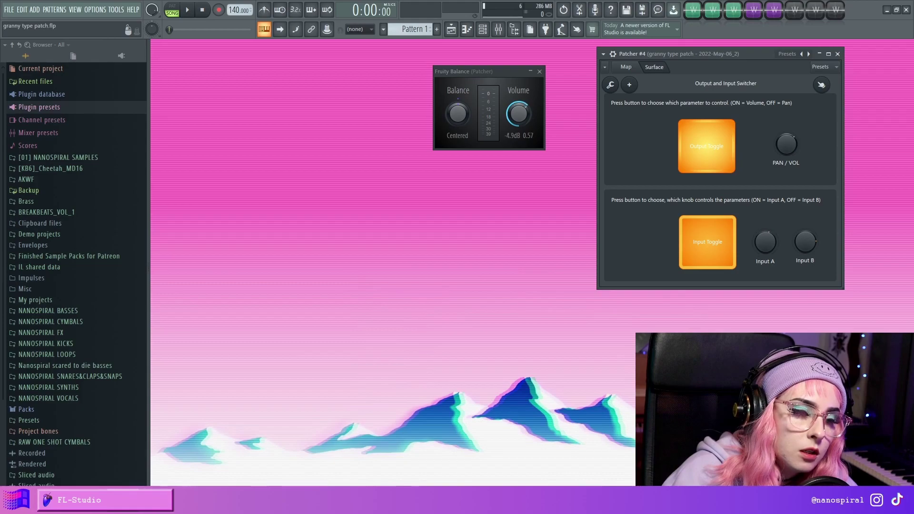
pyautogui.click(705, 151)
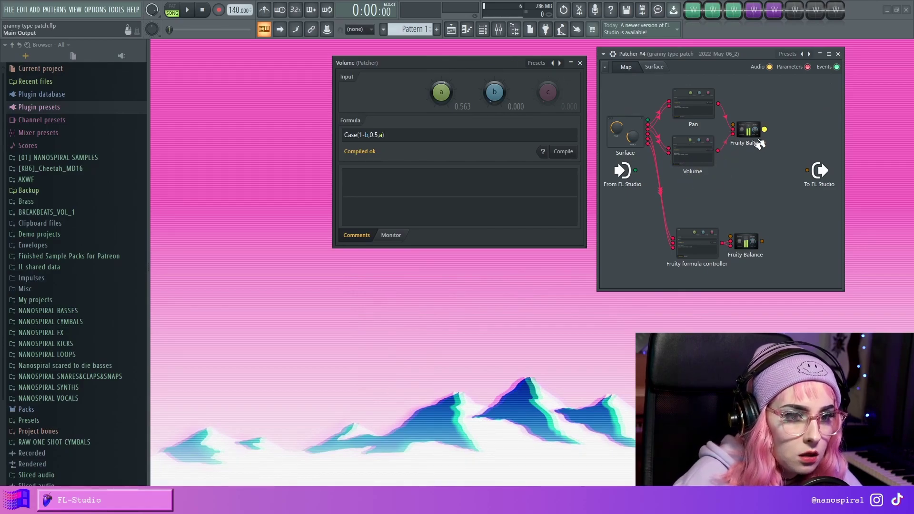
# - Change the Volume formula to Case(1-b,0,a) and compile it
pyautogui.click(376, 137)
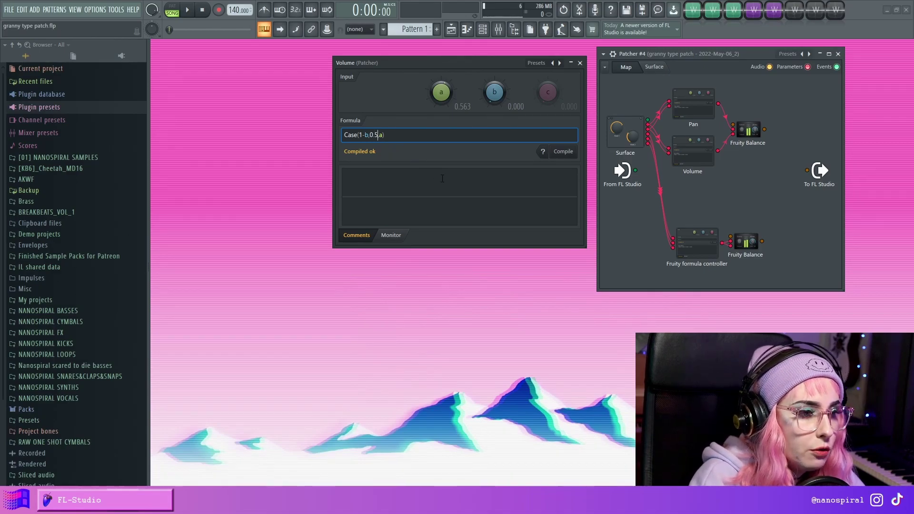
pyautogui.press('BackSpace')
pyautogui.press('BackSpace')
pyautogui.click(565, 153)
# - Reopen the Fruity Balance fed by Pan and Volume and show it next to the control surface
pyautogui.click(661, 68)
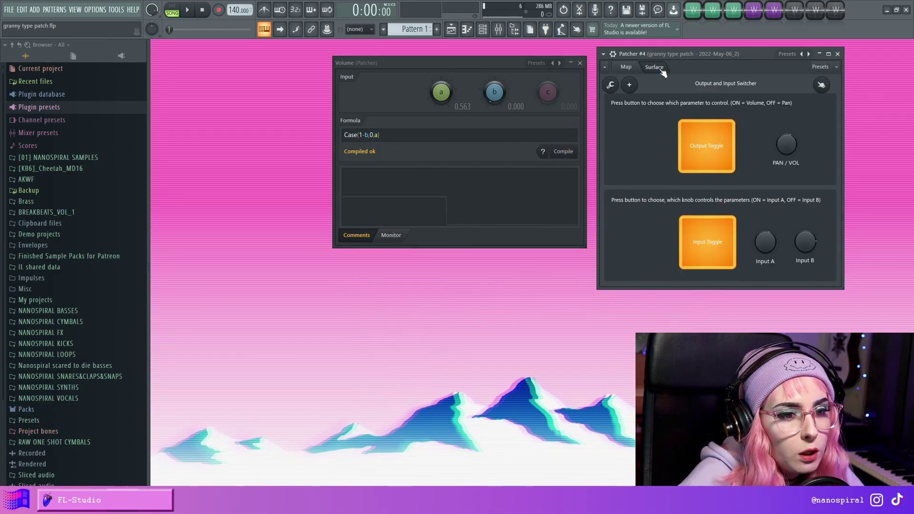
pyautogui.click(634, 70)
pyautogui.doubleClick(750, 133)
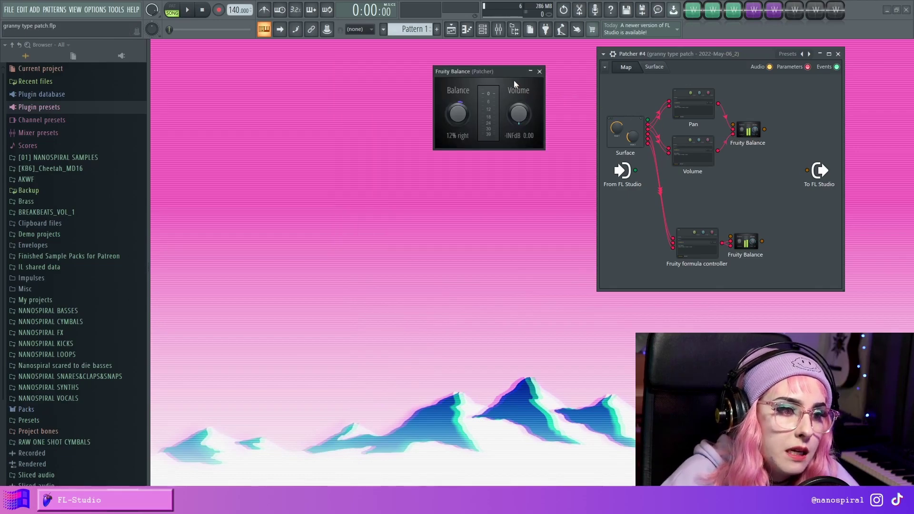
pyautogui.click(655, 67)
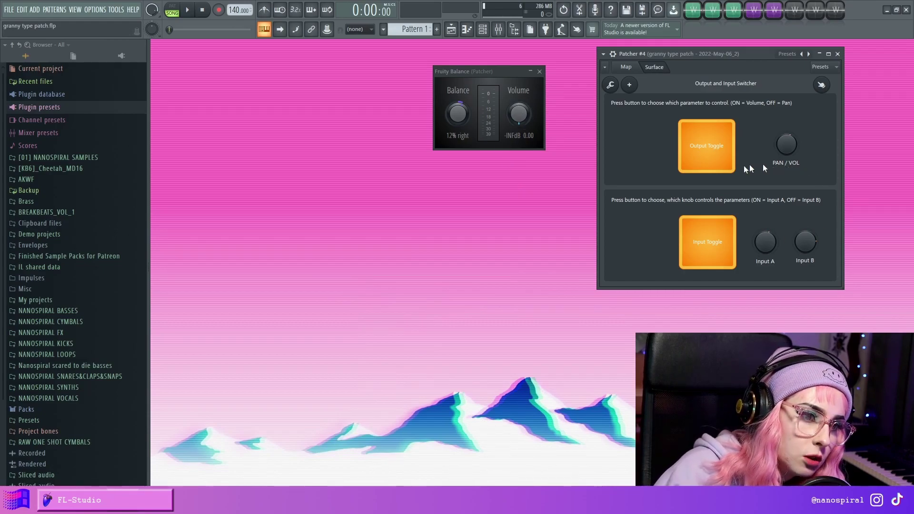
# - Test the edited switcher by panning to about 77% right, switching the Output Toggle on, adjusting the volume, and switching it off again
pyautogui.moveTo(786, 144); pyautogui.dragTo(786, 118)
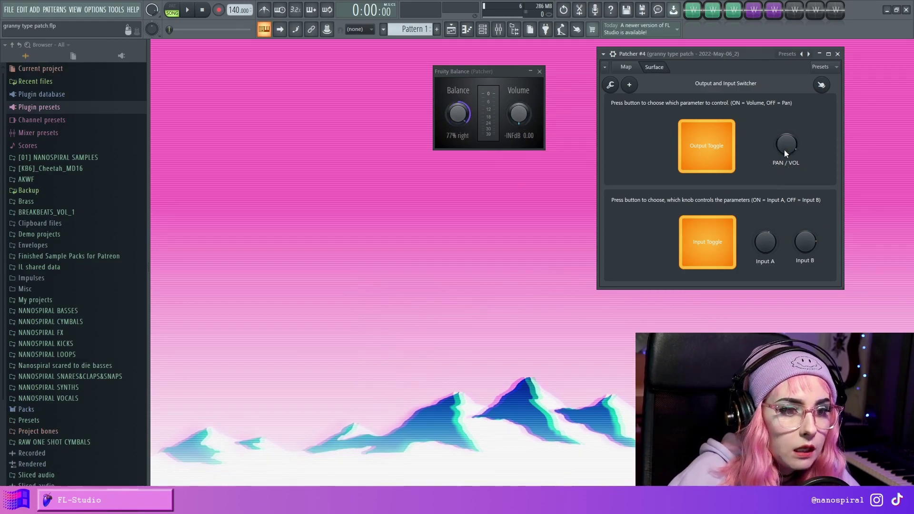
pyautogui.click(727, 144)
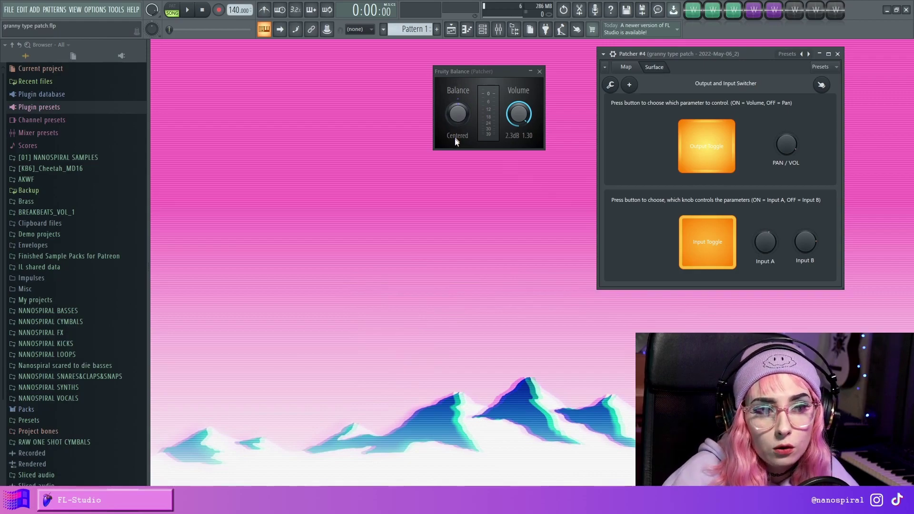
pyautogui.moveTo(786, 144)
pyautogui.mouseDown()
pyautogui.moveTo(786, 156)
pyautogui.moveTo(787, 145)
pyautogui.mouseUp()
pyautogui.click(707, 165)
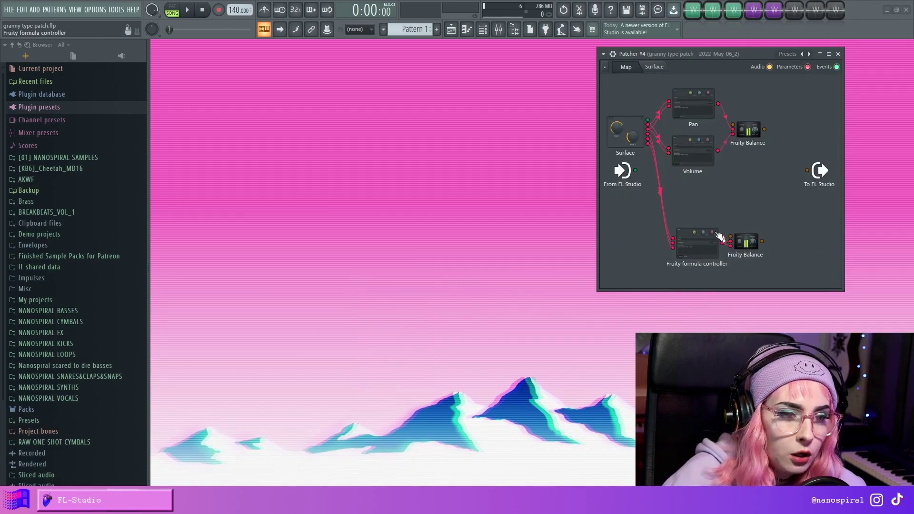
# - Open the input switcher's Fruity formula controller and compare its formula and inputs with the control surface and its map connections
pyautogui.click(697, 246)
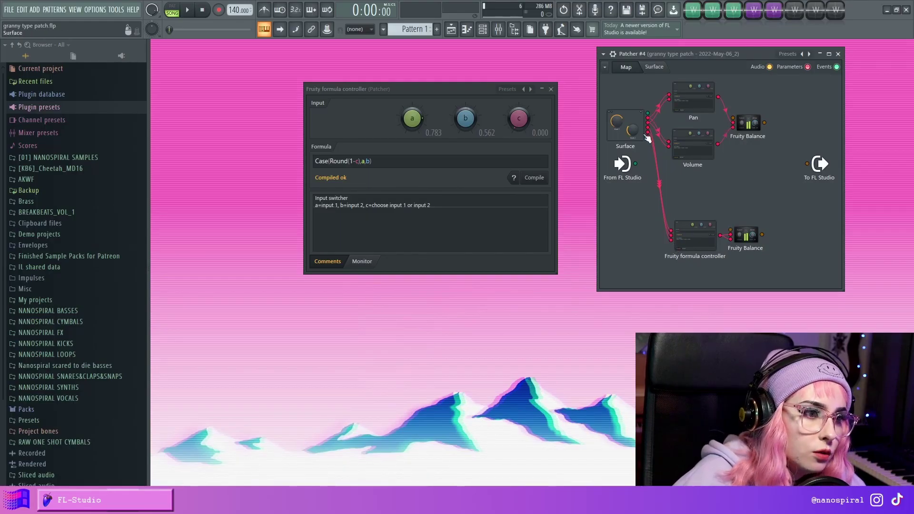
pyautogui.doubleClick(646, 136)
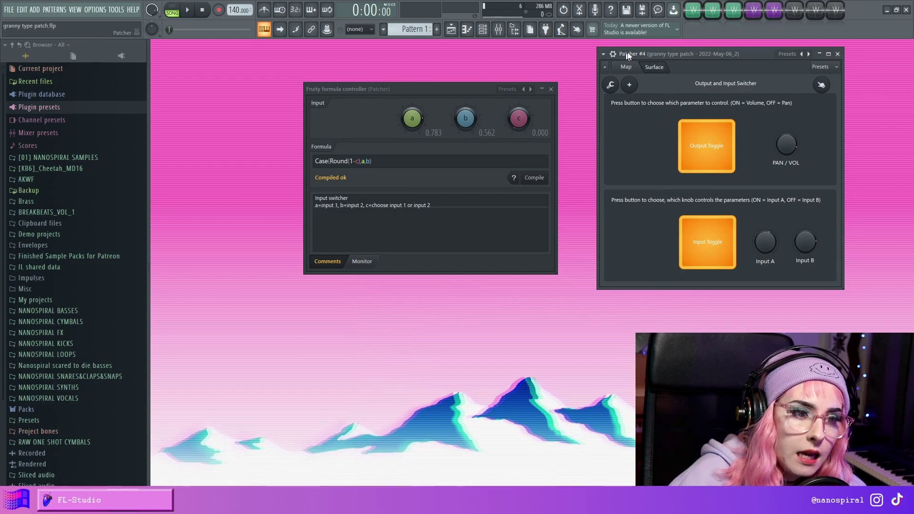
pyautogui.click(628, 67)
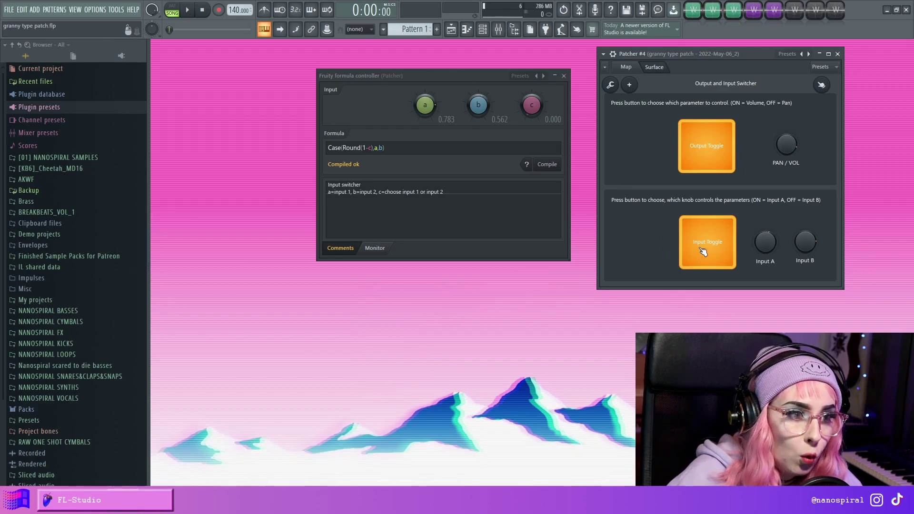
# - Switch the Input Toggle on beside the open formula controller and highlight the Round function in its formula
pyautogui.click(703, 251)
pyautogui.moveTo(430, 79); pyautogui.dragTo(441, 75)
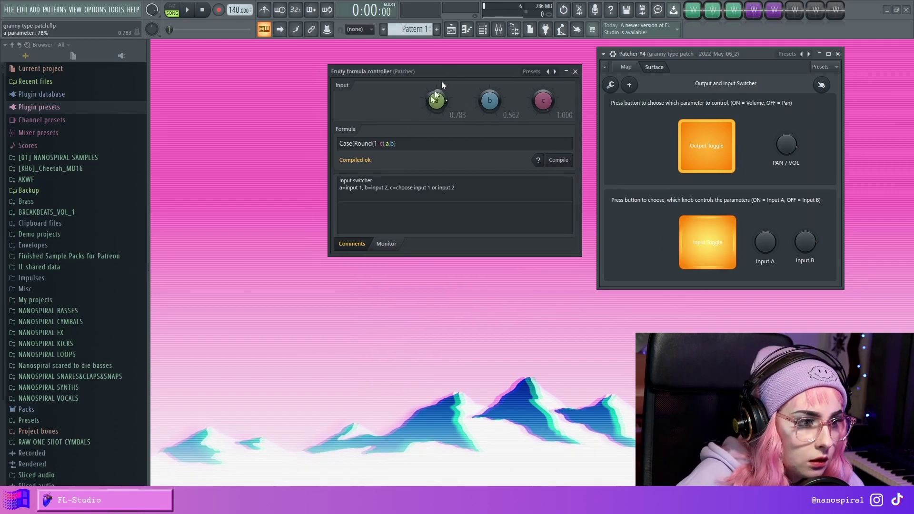
pyautogui.click(375, 144)
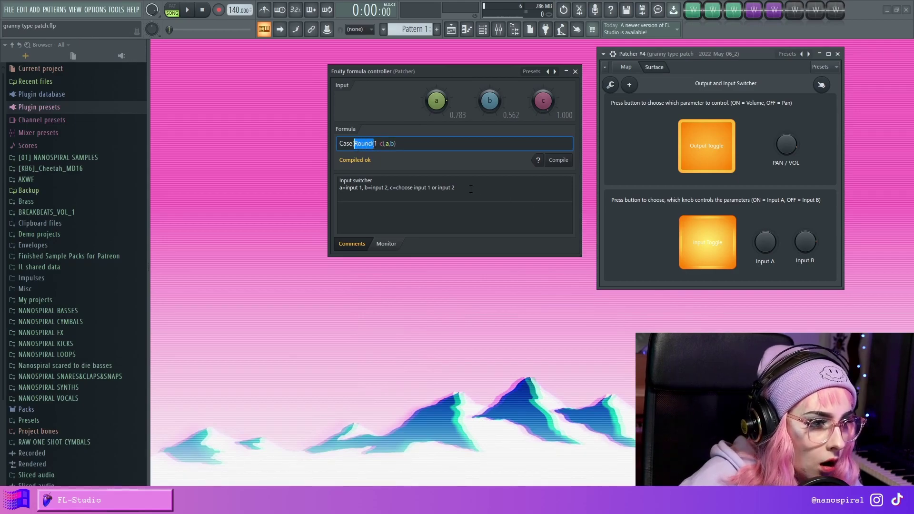
# - Open the Fruity Balance fed by the input switcher's formula controller and show it next to the control surface
pyautogui.click(626, 67)
pyautogui.click(753, 223)
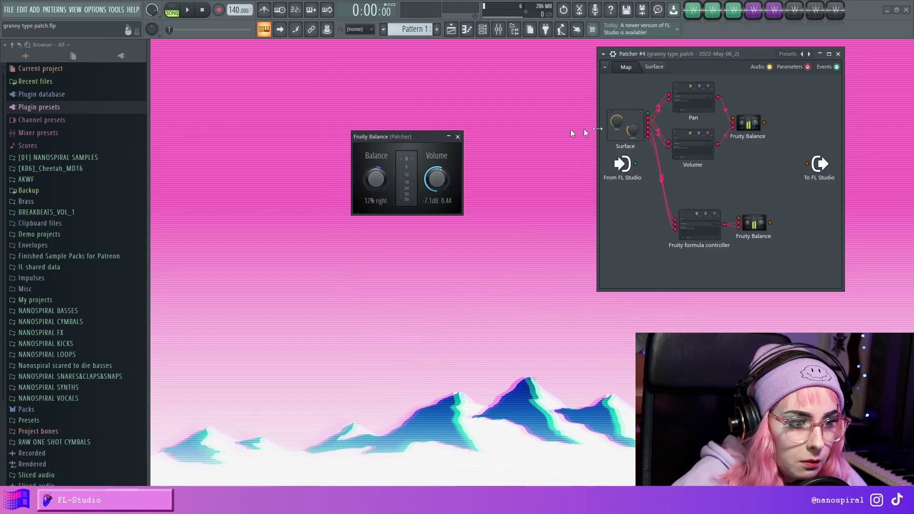
pyautogui.click(664, 67)
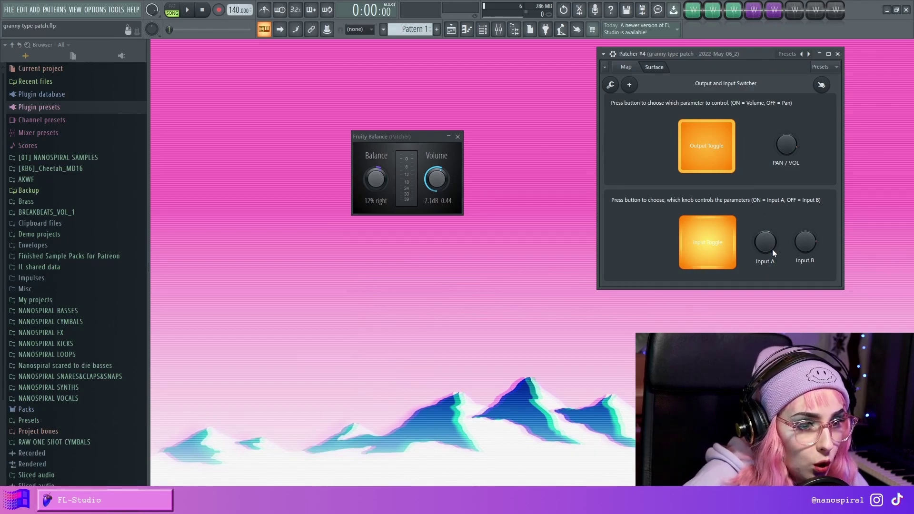
# - Test the input switcher by turning the Input A knob, switching the Input Toggle off, and turning Input B to about 47% left
pyautogui.moveTo(772, 241); pyautogui.dragTo(800, 265)
pyautogui.click(686, 244)
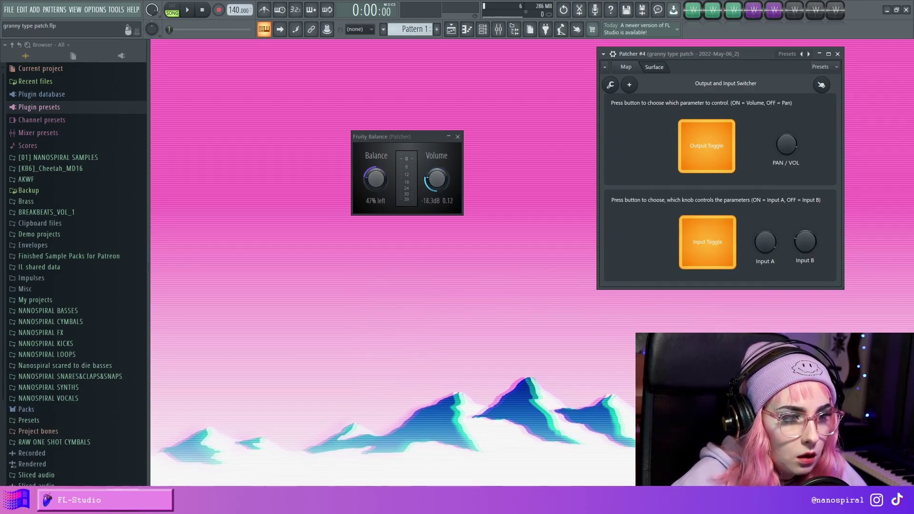